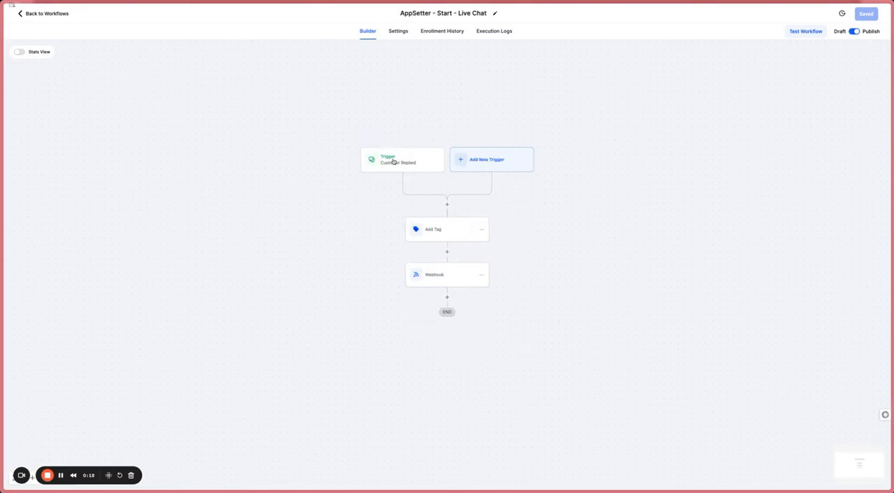
# - Review the Customer Replied trigger filters, the Add Tag action and the Webhook action's URL in the Start workflow
pyautogui.click(393, 160)
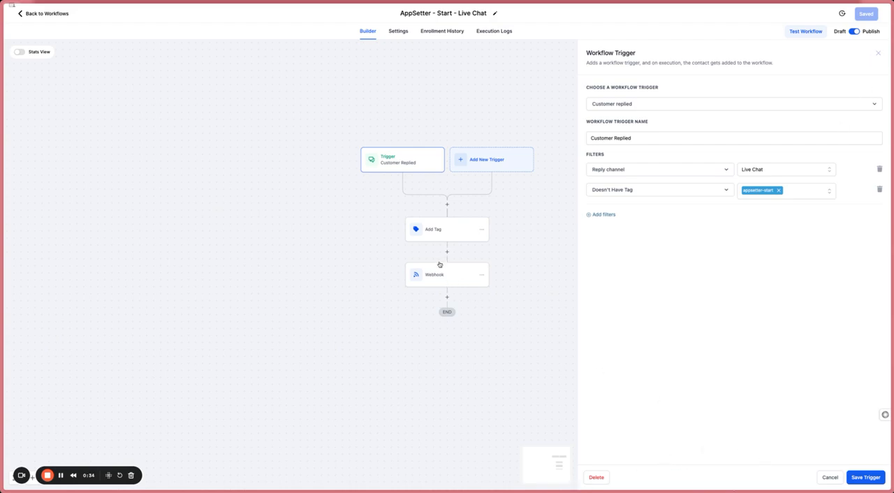
pyautogui.click(455, 233)
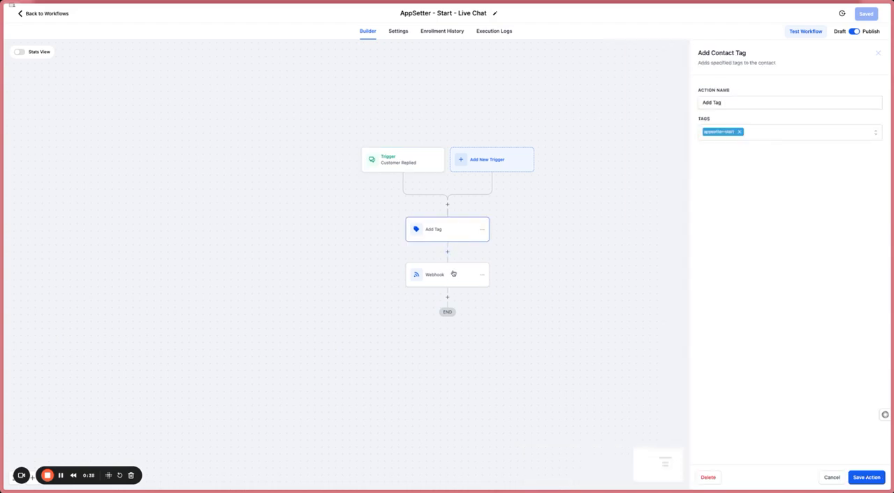
pyautogui.click(450, 277)
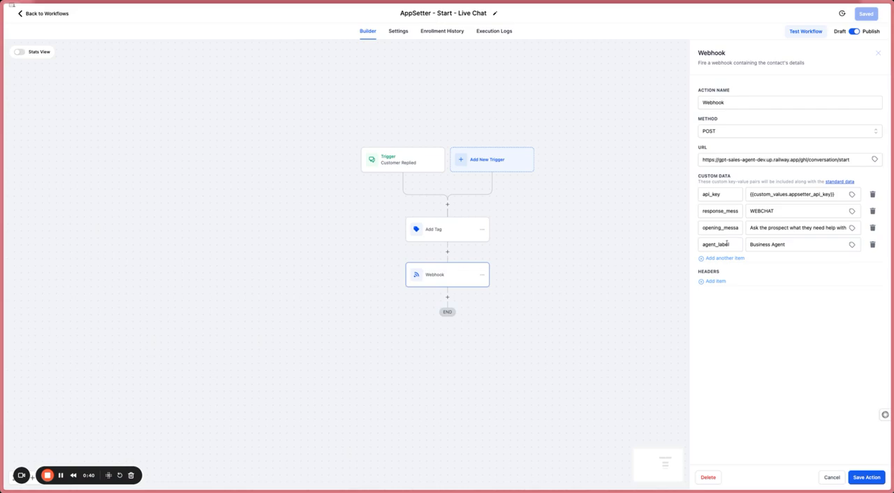
pyautogui.tripleClick(814, 159)
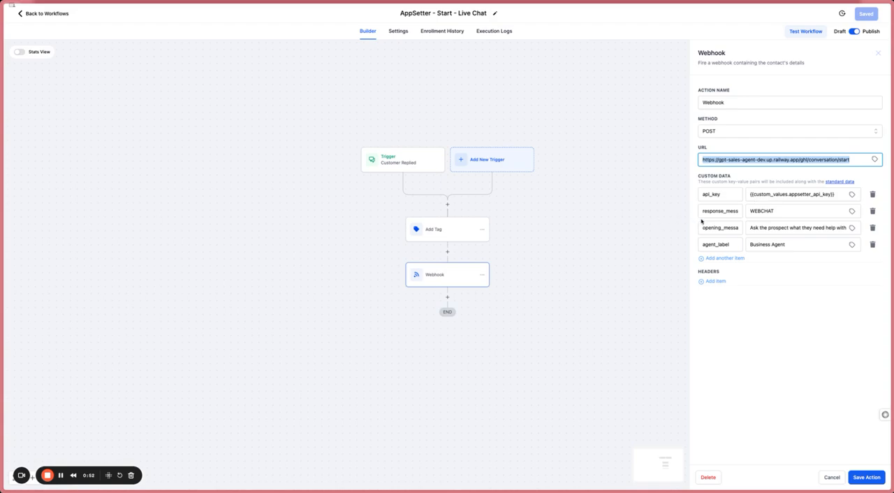
pyautogui.click(777, 228)
pyautogui.hotkey('ctrl', 'a')
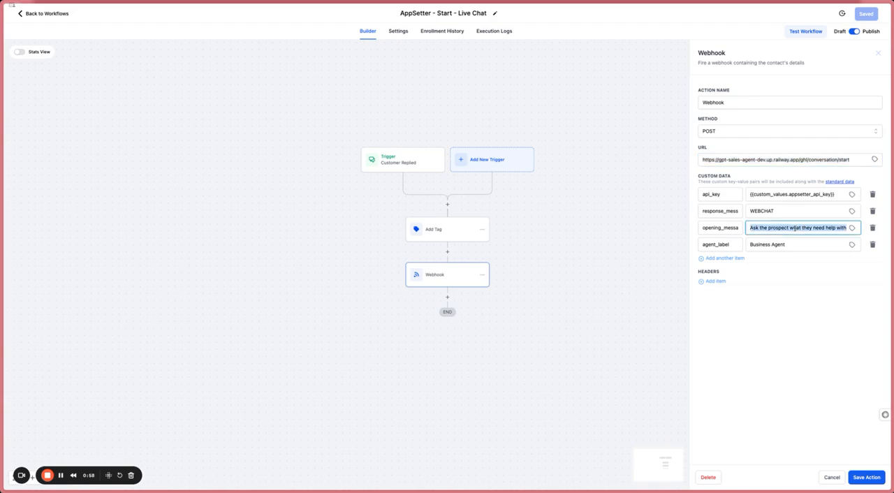
pyautogui.write('Greet the ')
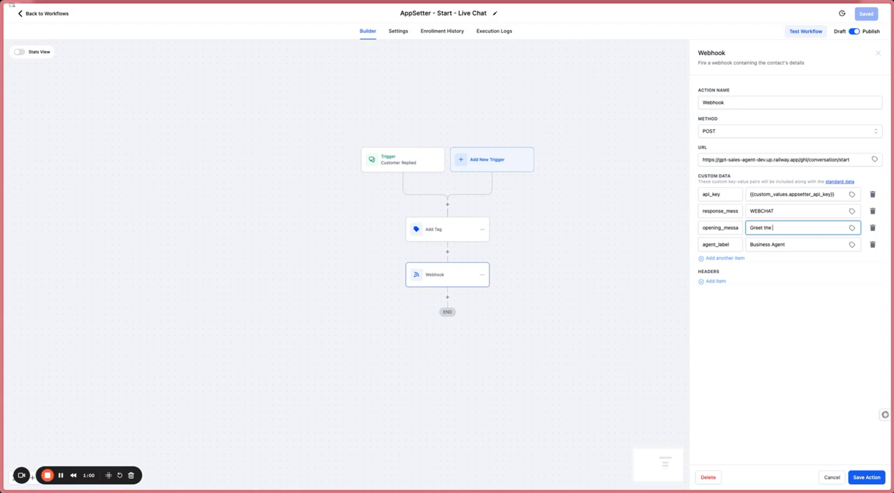
pyautogui.write('contact and ask who you are speaking to in ord')
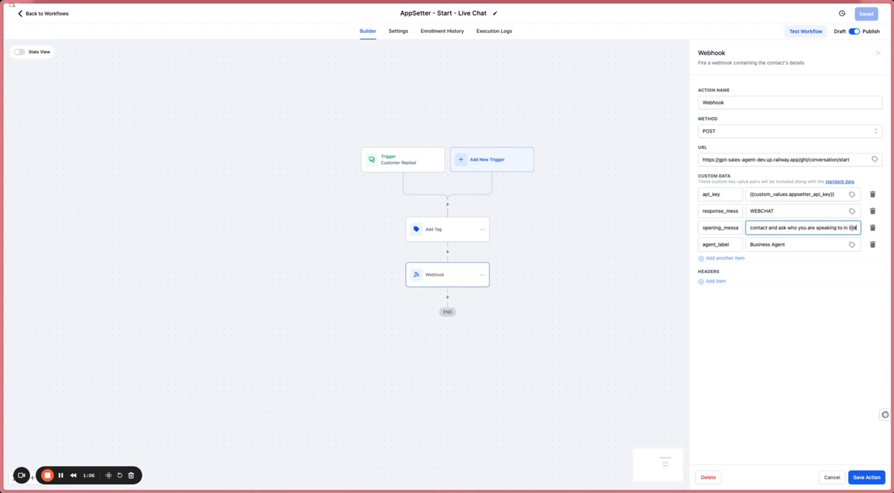
pyautogui.write('er to upda')
# - Set the webhook's opening message to "Greet the contact and ask who you are speaking to." and save the action and the workflow
pyautogui.hotkey('ctrl', 'a')
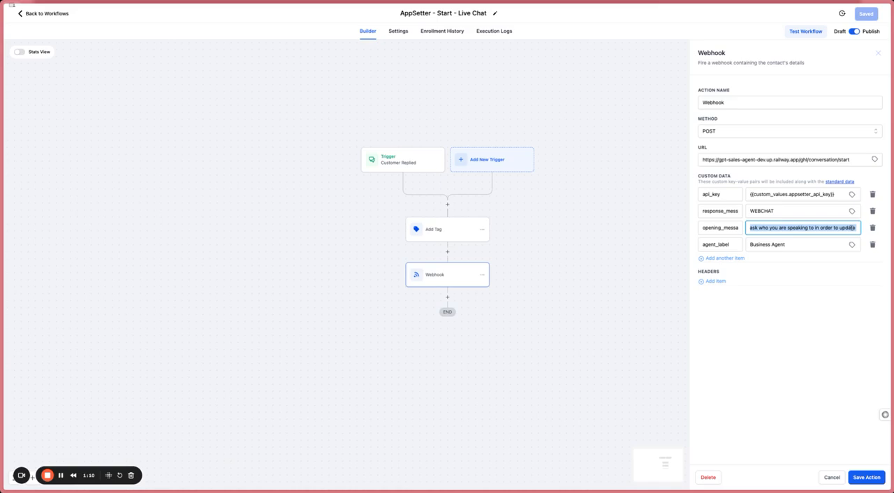
pyautogui.write('Greet the contact and ask wh')
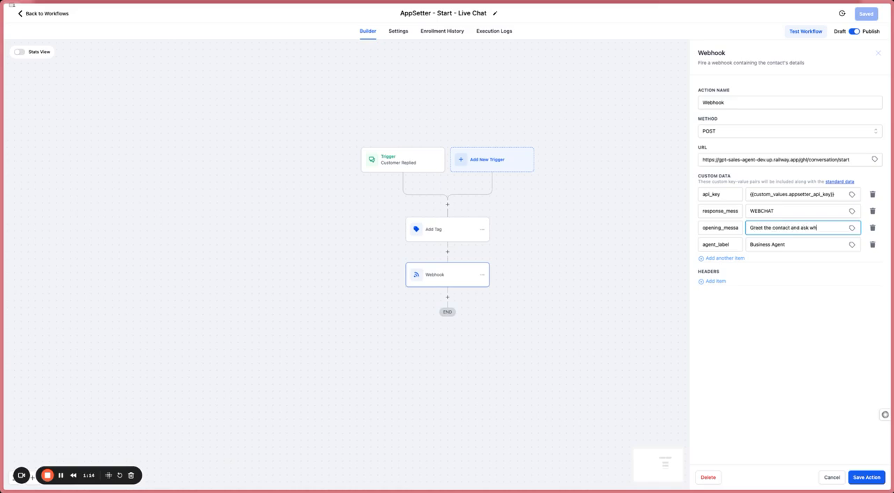
pyautogui.write('o you are speaking')
pyautogui.click(787, 255)
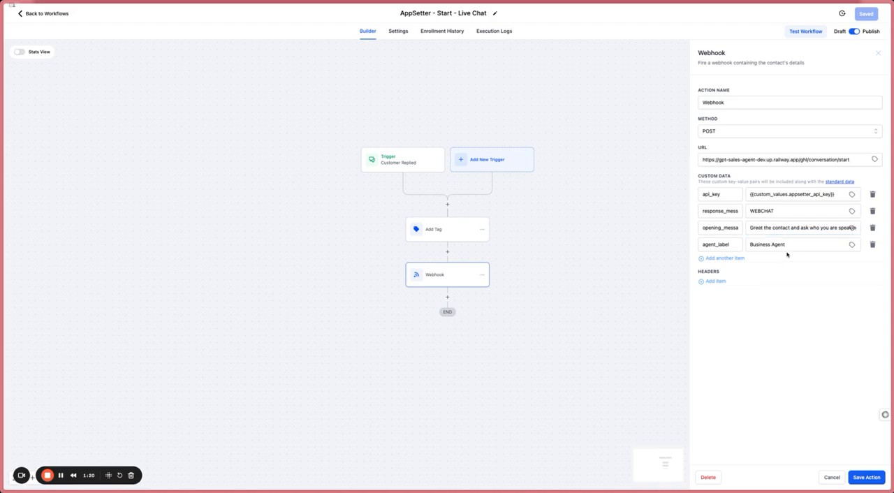
pyautogui.click(866, 476)
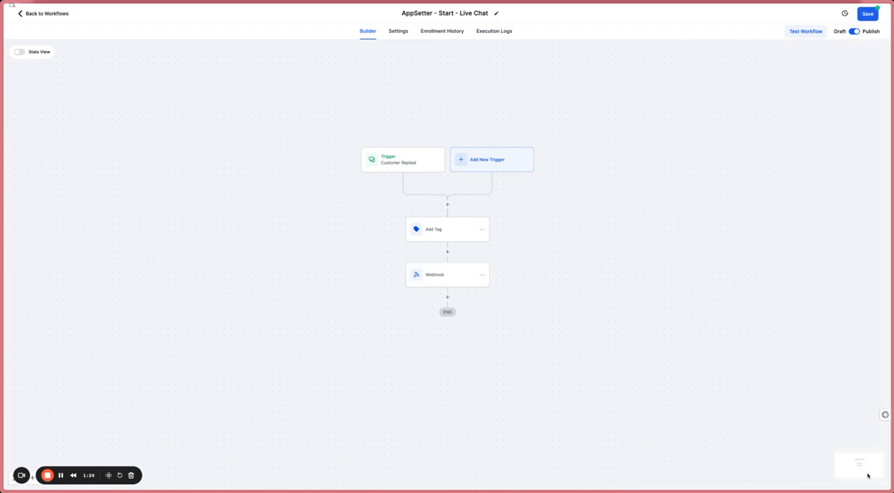
pyautogui.click(868, 15)
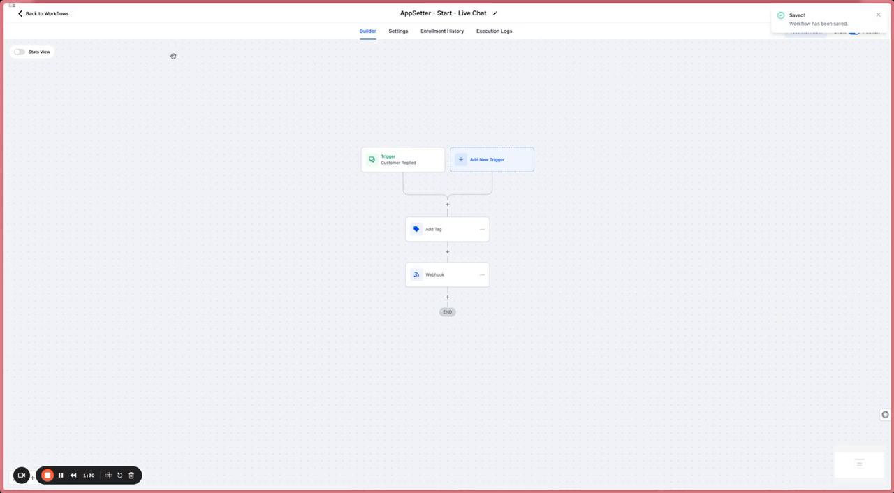
# - Open the AppSetter - Continue - Live Chat workflow and review the filters of its Customer Replied trigger
pyautogui.click(63, 13)
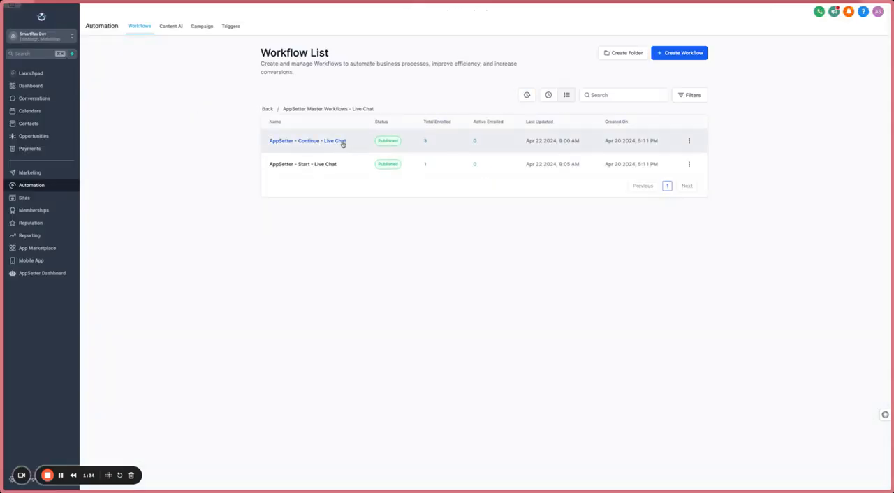
pyautogui.click(343, 143)
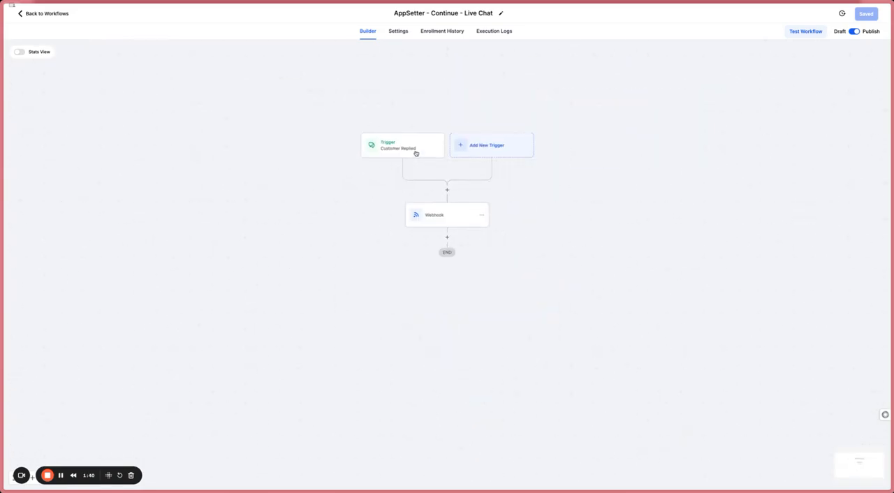
pyautogui.click(416, 149)
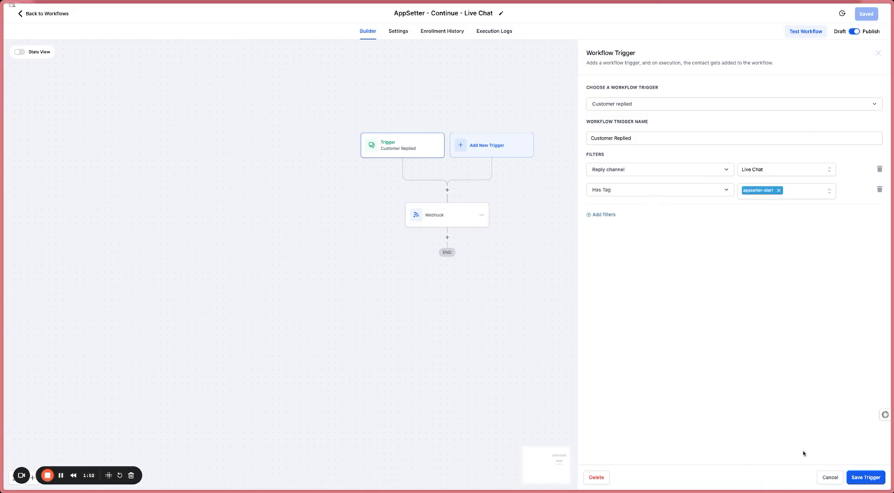
pyautogui.click(831, 477)
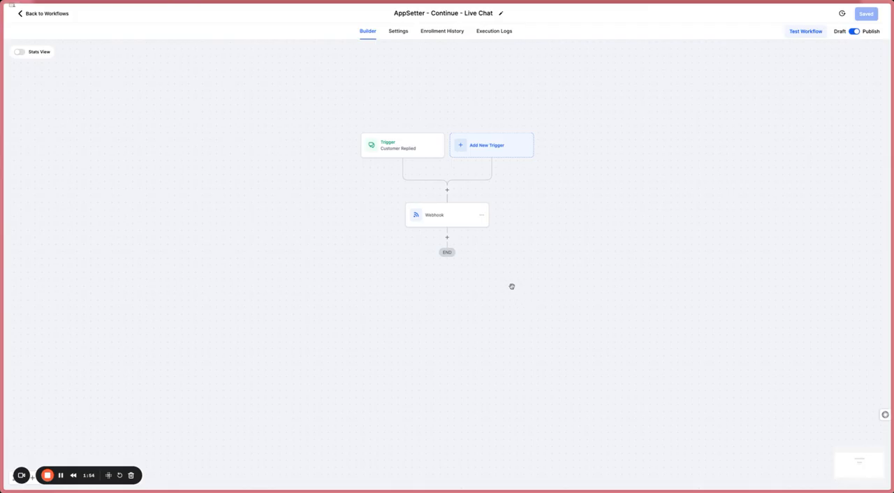
# - Examine the Continue workflow's Webhook custom data, including additional_context and agent_label, and leave it without saving
pyautogui.click(446, 214)
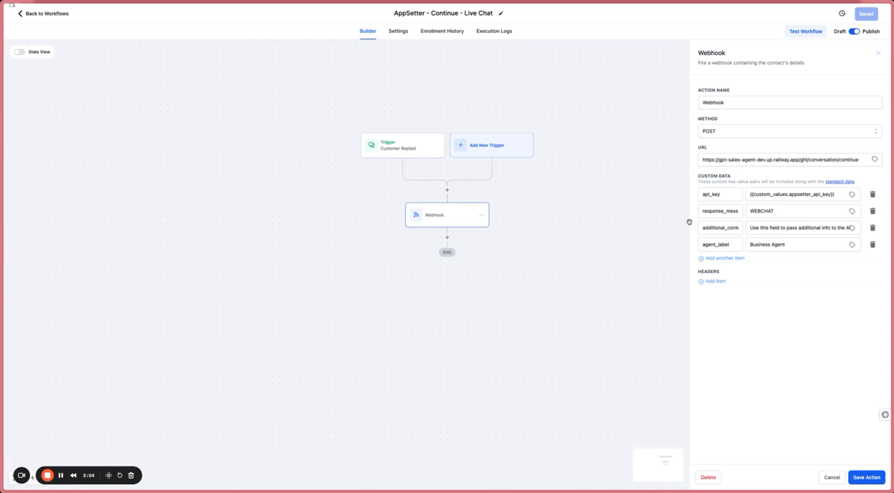
pyautogui.moveTo(726, 227); pyautogui.dragTo(754, 226)
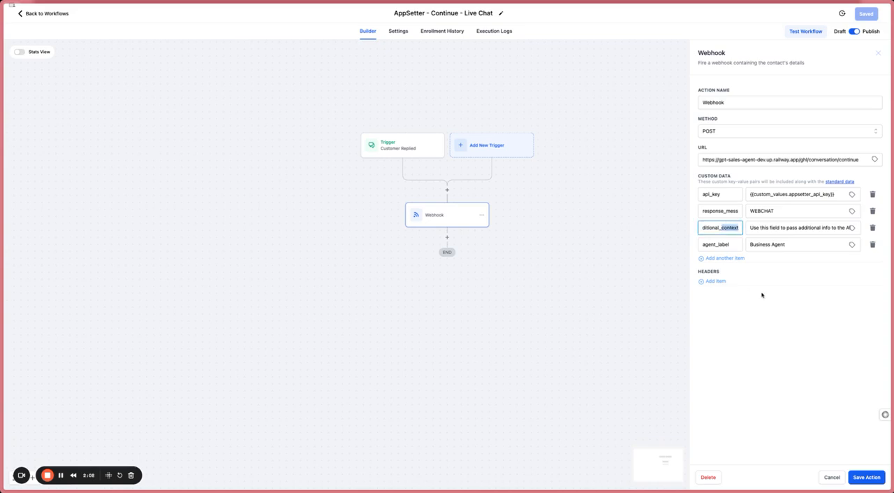
pyautogui.click(774, 245)
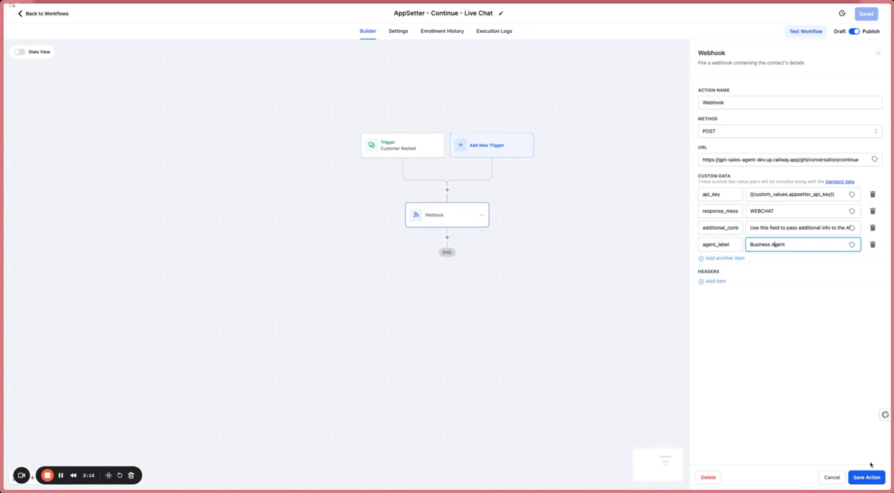
pyautogui.click(832, 478)
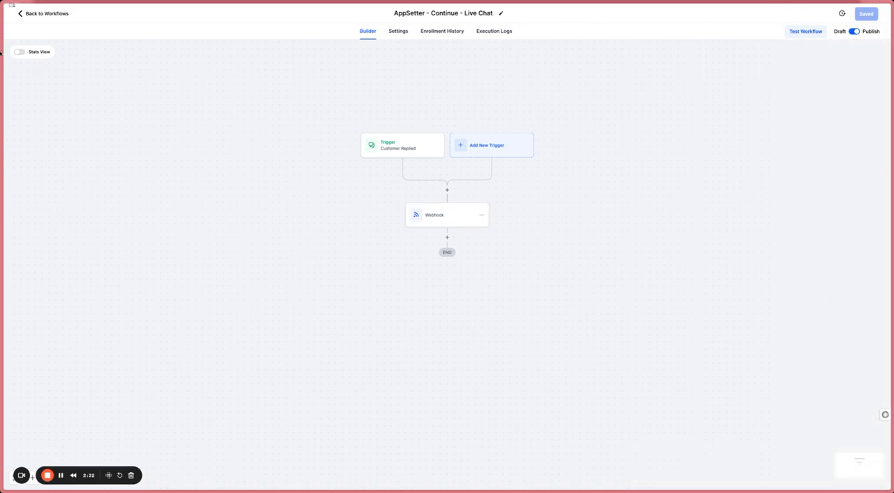
# - Leave the workflow, open the Chat Widget settings under Sites and review the chat type selection
pyautogui.click(55, 15)
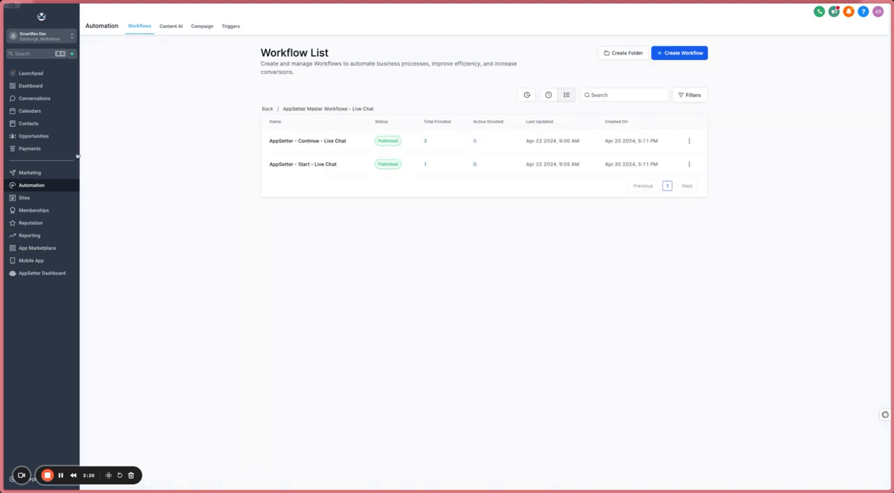
pyautogui.click(27, 197)
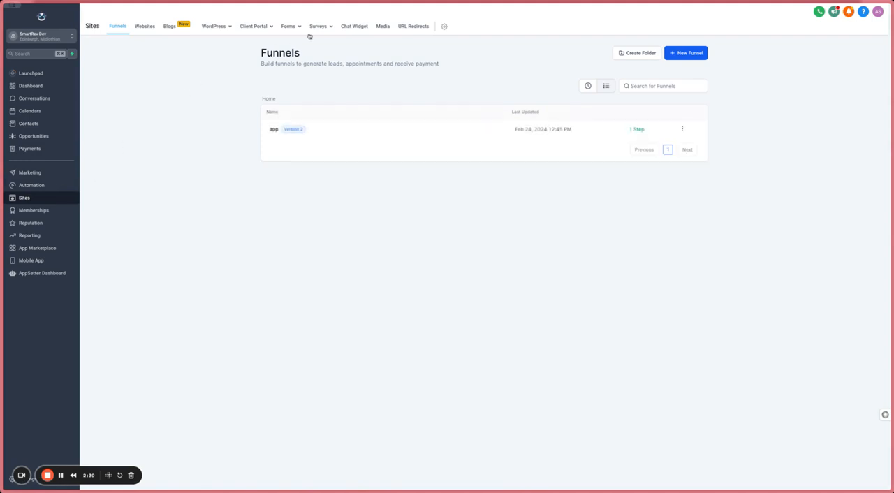
pyautogui.click(358, 26)
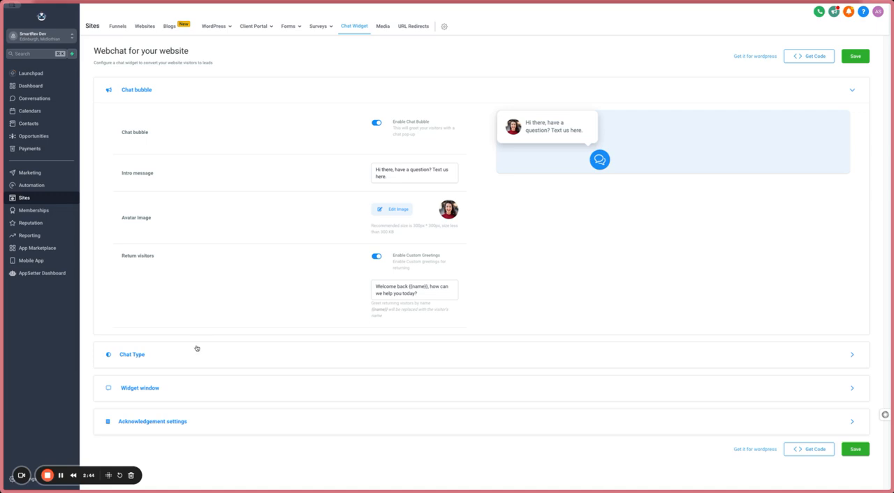
pyautogui.click(135, 354)
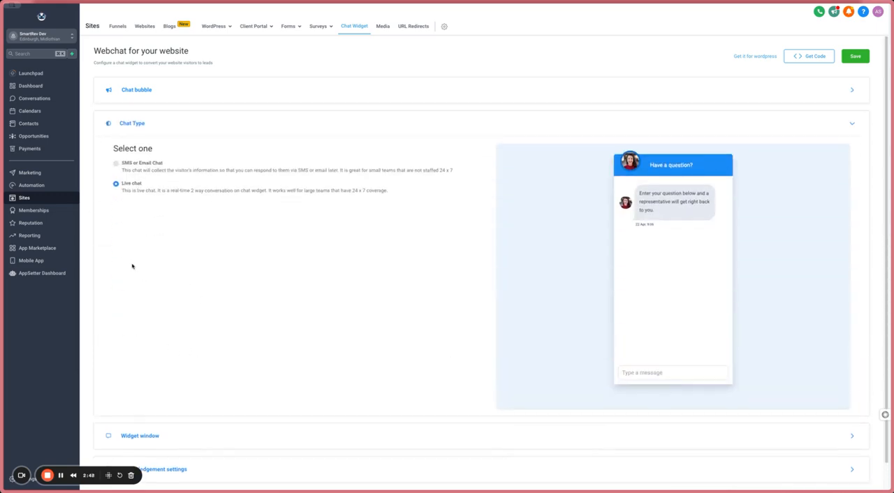
pyautogui.scroll(-1, 417, 344)
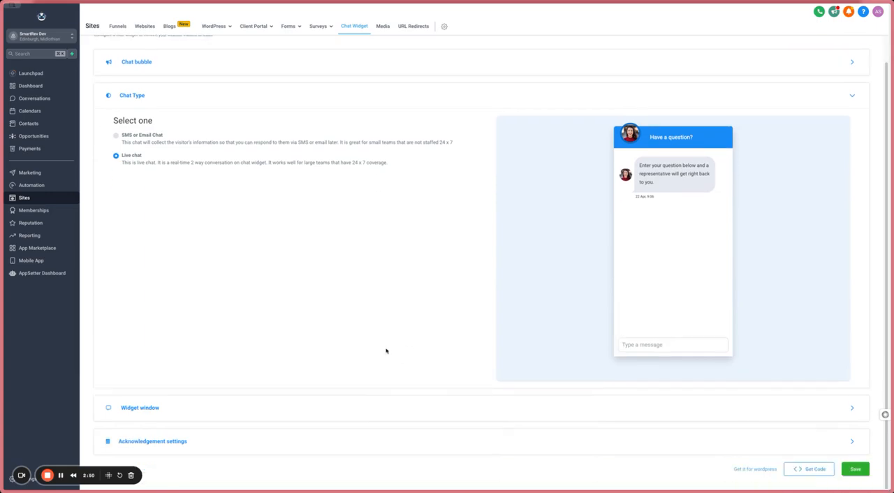
# - Review the widget window settings, including branding, the live chat message and the inactivity times and messages
pyautogui.click(154, 410)
pyautogui.scroll(-4, 308, 342)
pyautogui.scroll(-10, 328, 332)
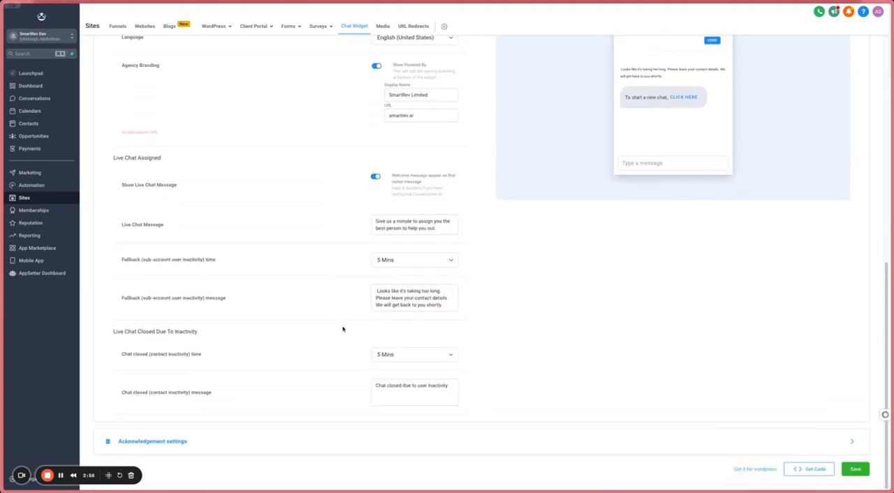
pyautogui.scroll(3, 398, 279)
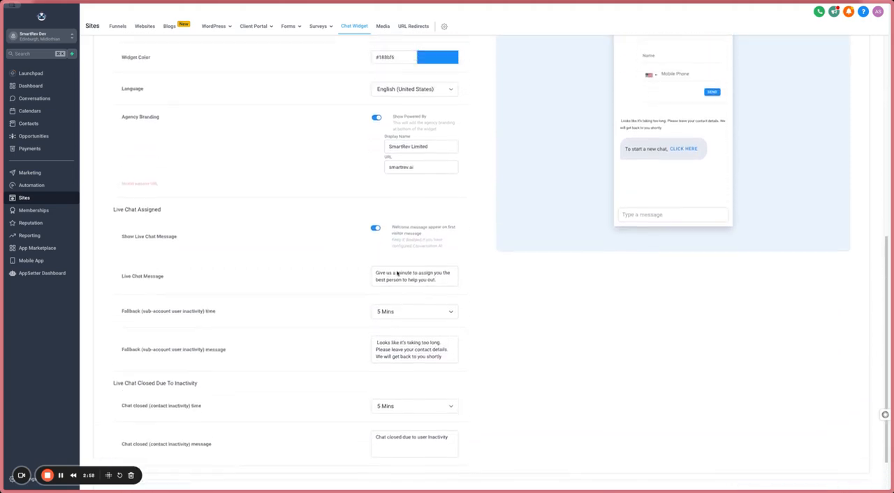
pyautogui.scroll(-3, 403, 291)
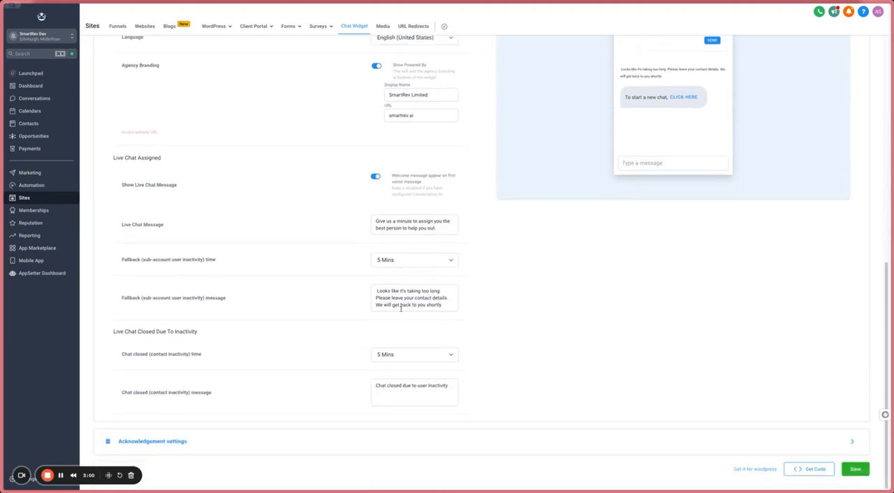
# - Review the chat widget's acknowledgement settings and view its embed code
pyautogui.click(184, 440)
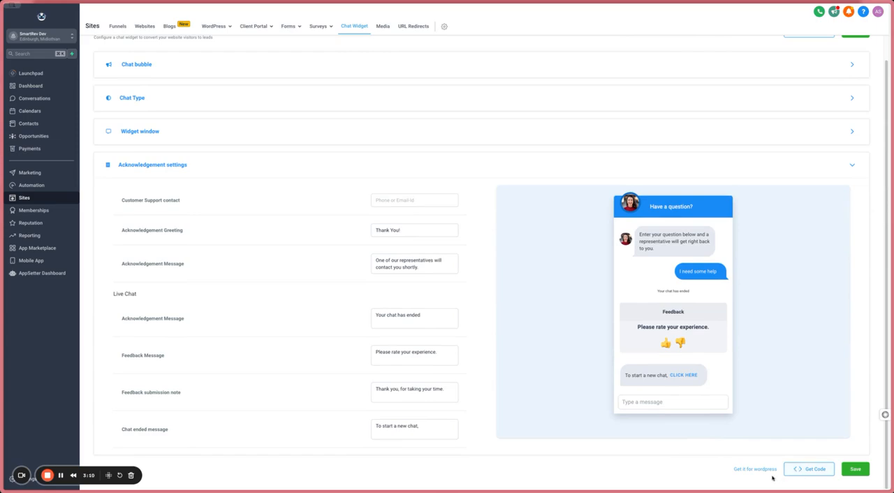
pyautogui.click(810, 470)
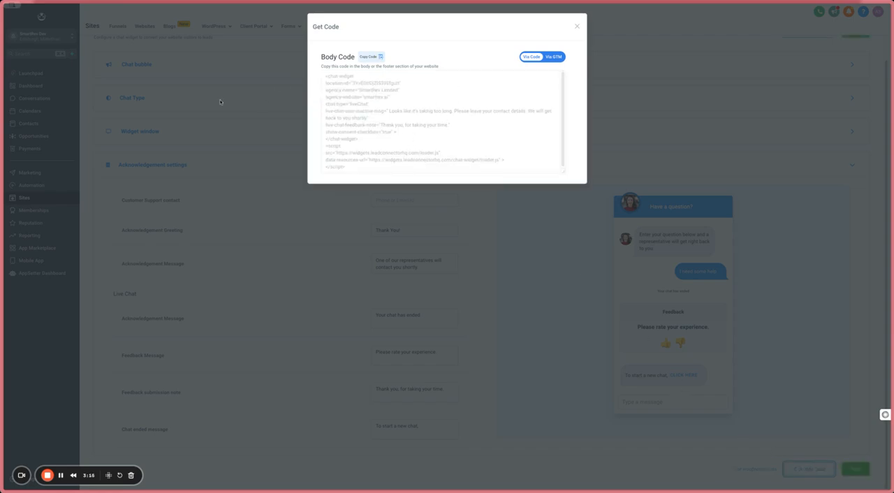
pyautogui.click(293, 88)
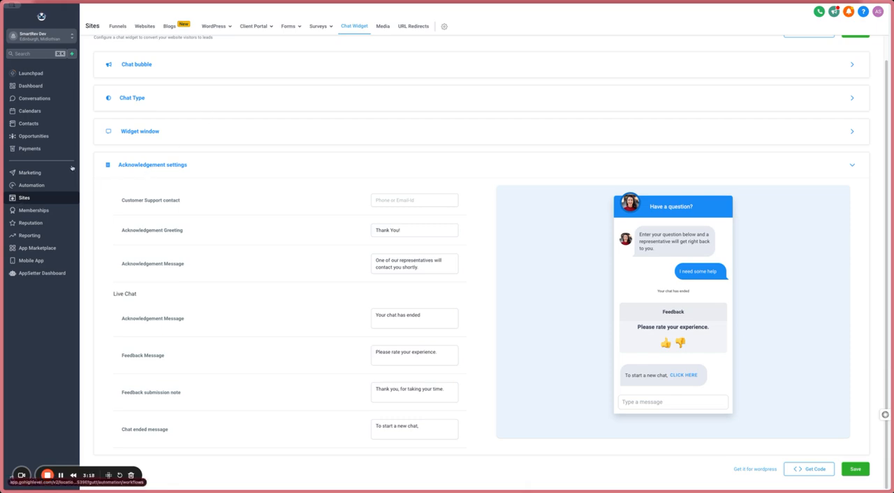
# - Open the app funnel's Welcome To AppSetter step in the page editor
pyautogui.click(119, 26)
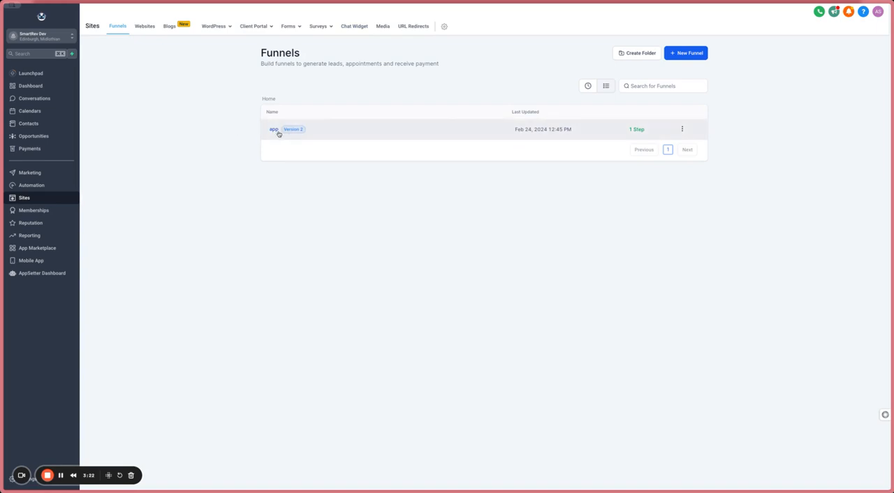
pyautogui.click(273, 130)
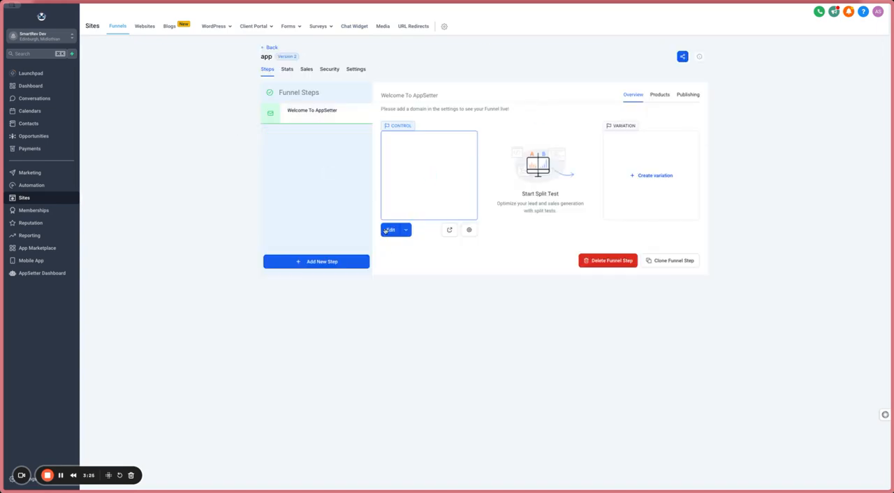
pyautogui.click(388, 230)
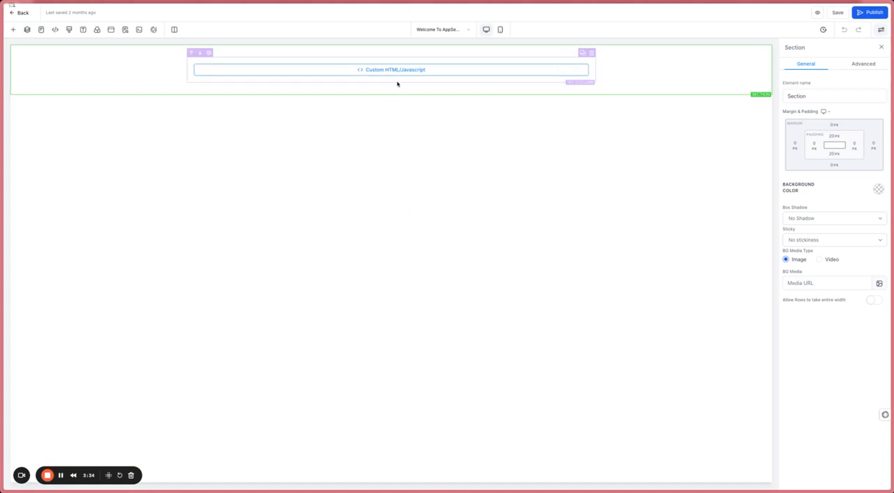
# - Select the page's custom code block, search the available page elements for "code", and close the element list
pyautogui.click(390, 76)
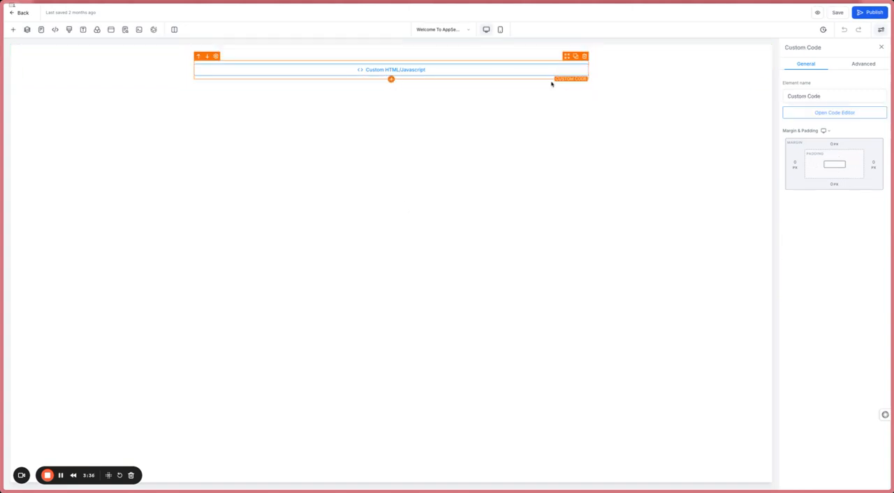
pyautogui.click(391, 80)
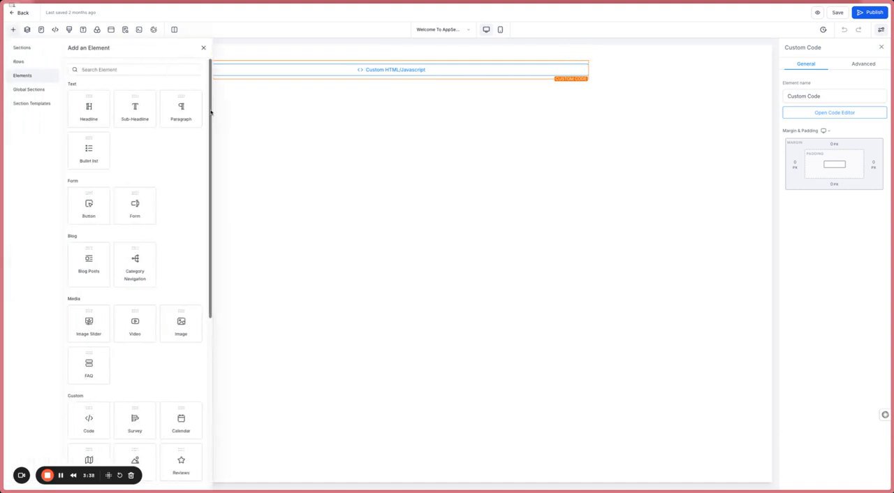
pyautogui.click(119, 70)
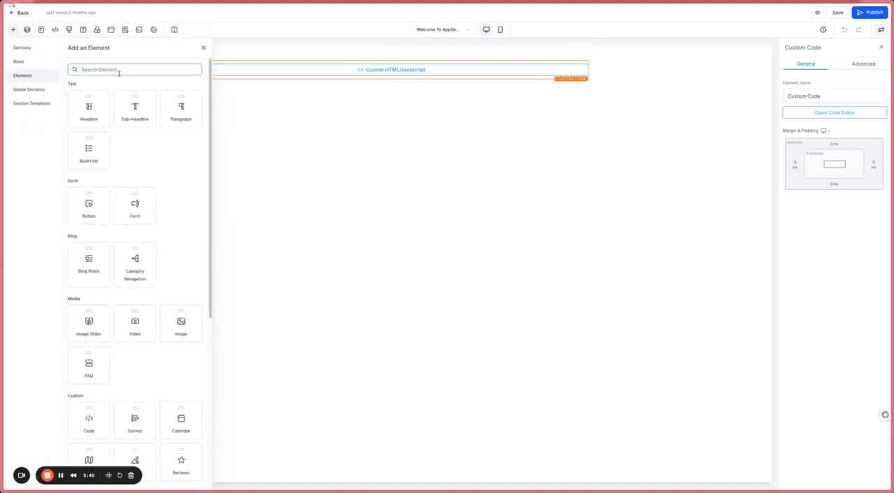
pyautogui.write('code')
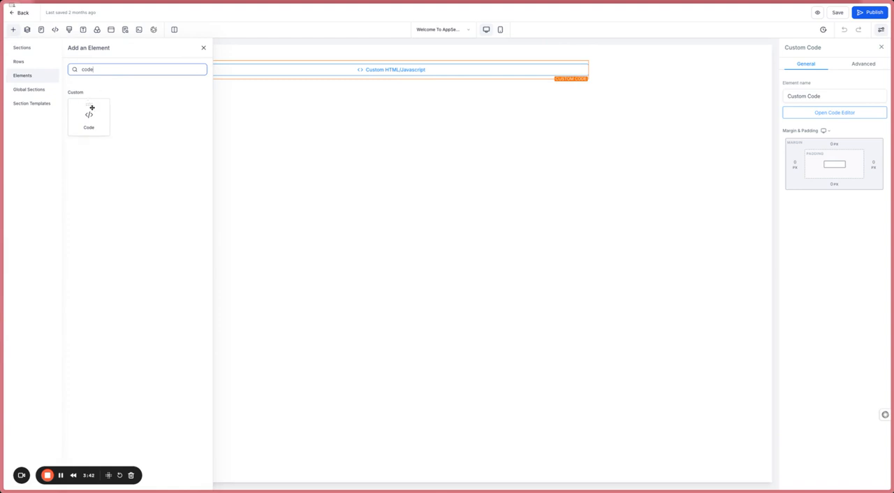
pyautogui.click(302, 144)
pyautogui.click(203, 48)
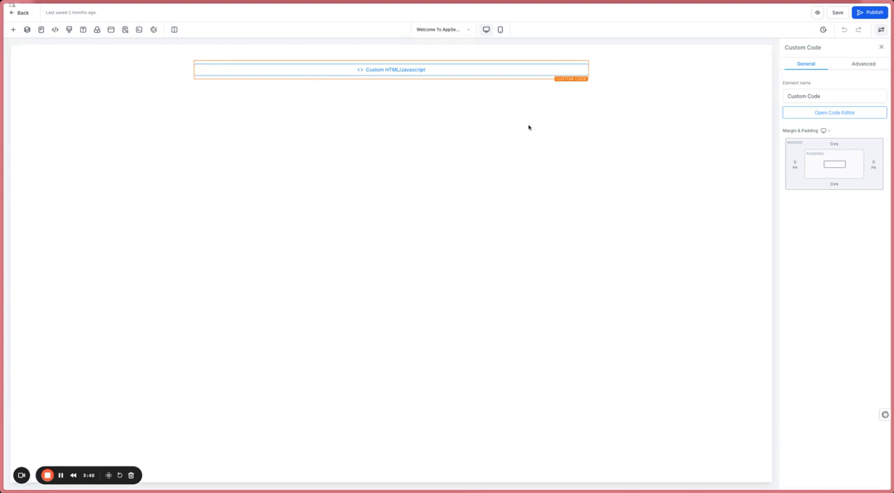
# - Review the chat widget embed code in the custom code block and close it without saving
pyautogui.click(793, 113)
pyautogui.click(398, 220)
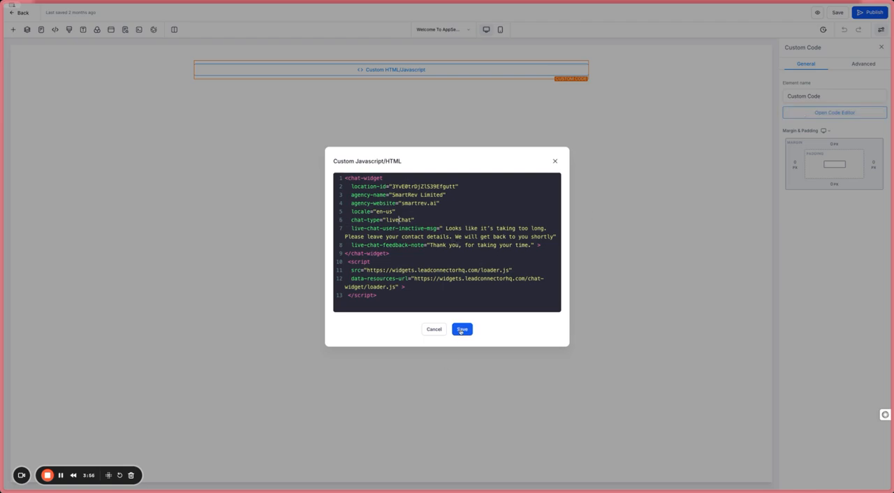
pyautogui.click(426, 331)
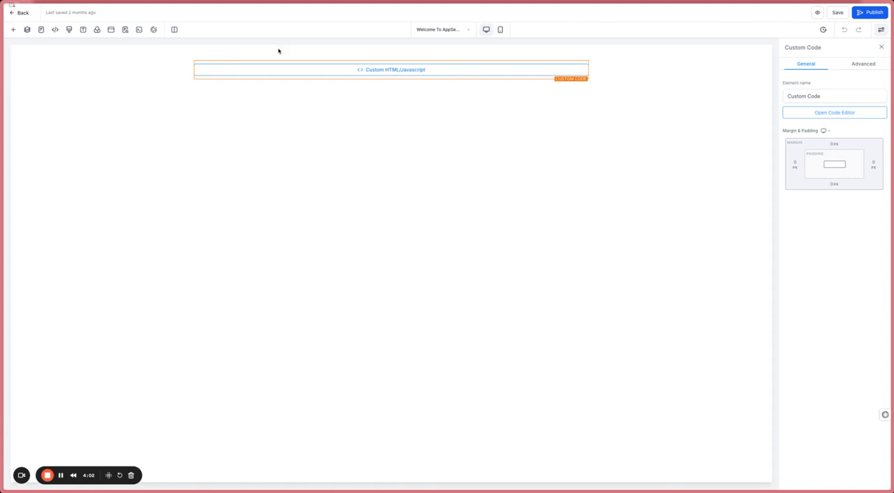
# - Leave the page editor, open the live page of the Welcome To AppSetter step and expand its chat widget
pyautogui.click(19, 12)
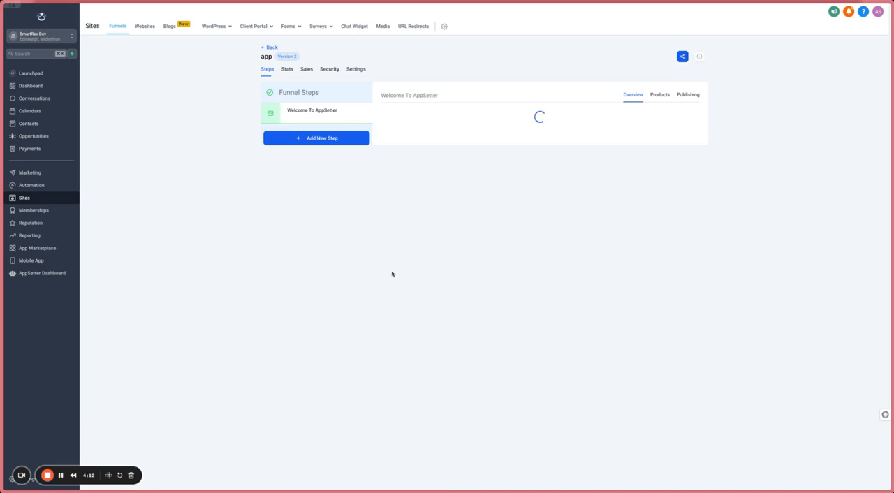
pyautogui.click(451, 231)
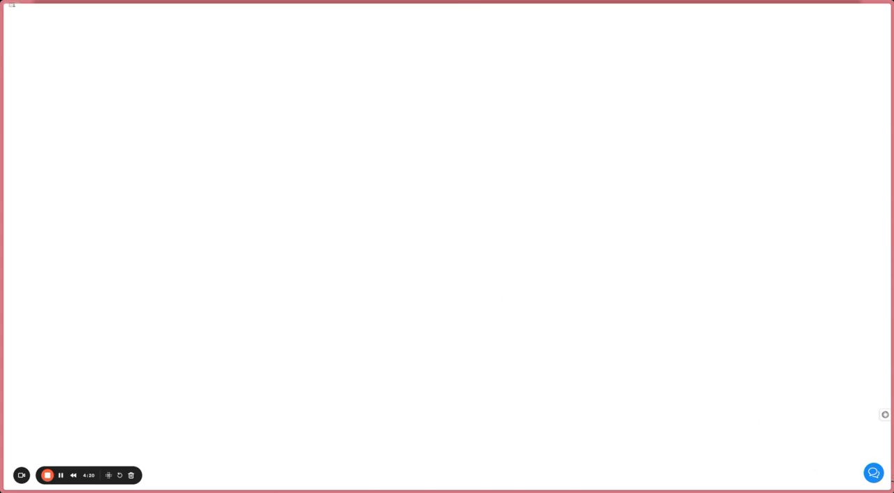
pyautogui.click(873, 473)
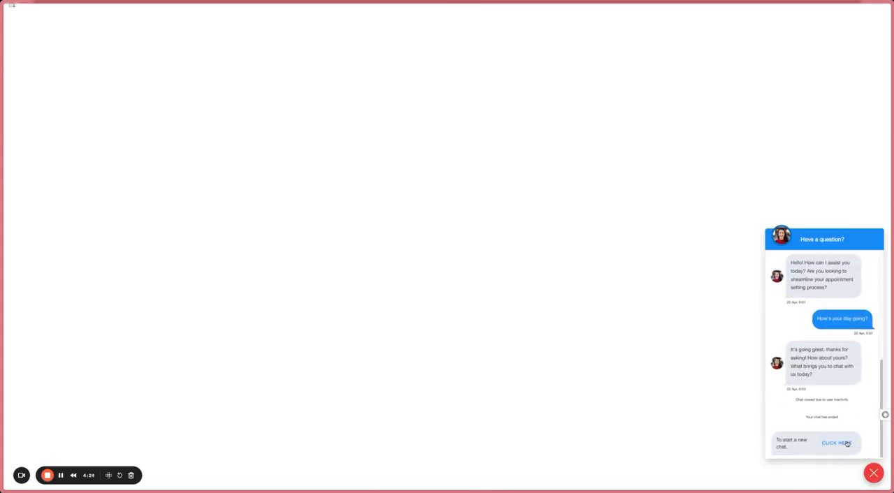
# - Start a new chat in the widget and send the message "Hi"
pyautogui.click(845, 442)
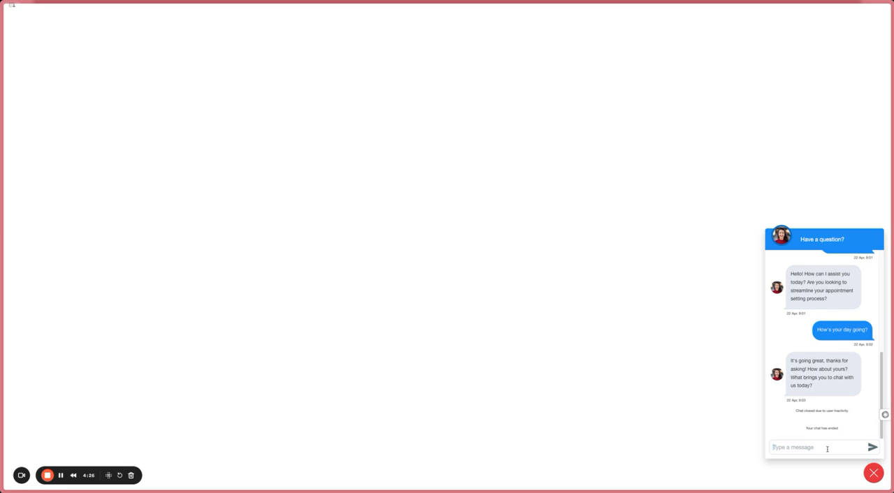
pyautogui.click(826, 448)
pyautogui.write('Hi')
pyautogui.press('Return')
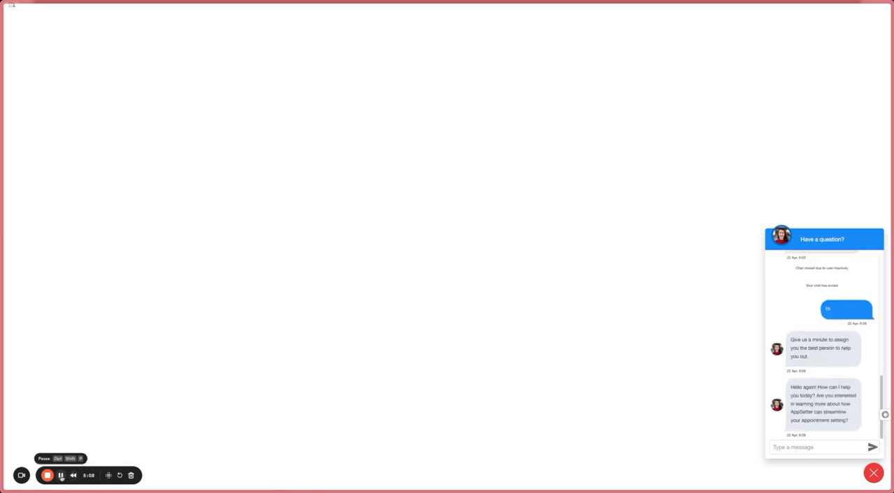
pyautogui.click(61, 475)
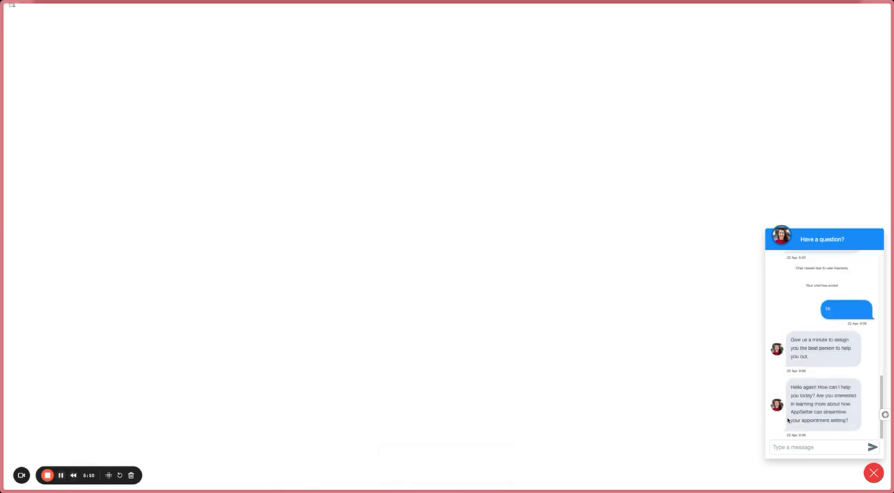
# - Send the chat message "Can you tell me about AppSetter?"
pyautogui.click(794, 452)
pyautogui.write('Can you tell me about AppSetter?')
pyautogui.press('Return')
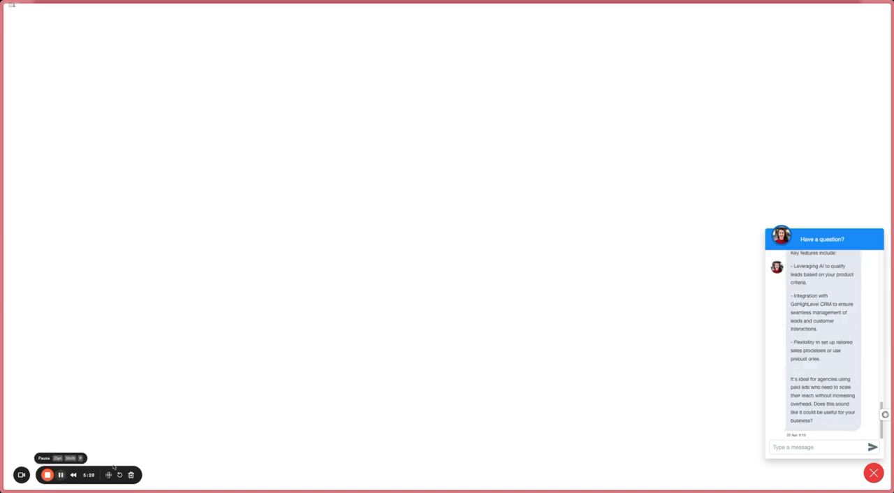
# - Read through the chat's full reply to the question about AppSetter
pyautogui.scroll(10, 824, 358)
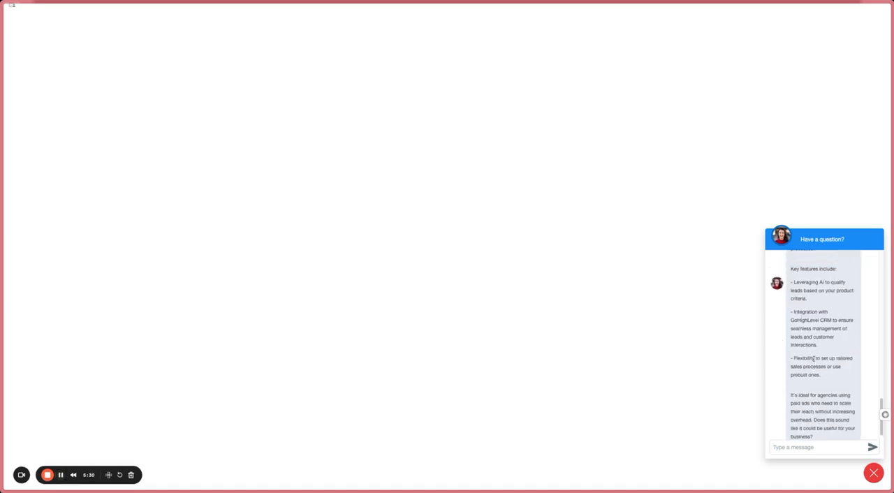
pyautogui.scroll(-10, 812, 358)
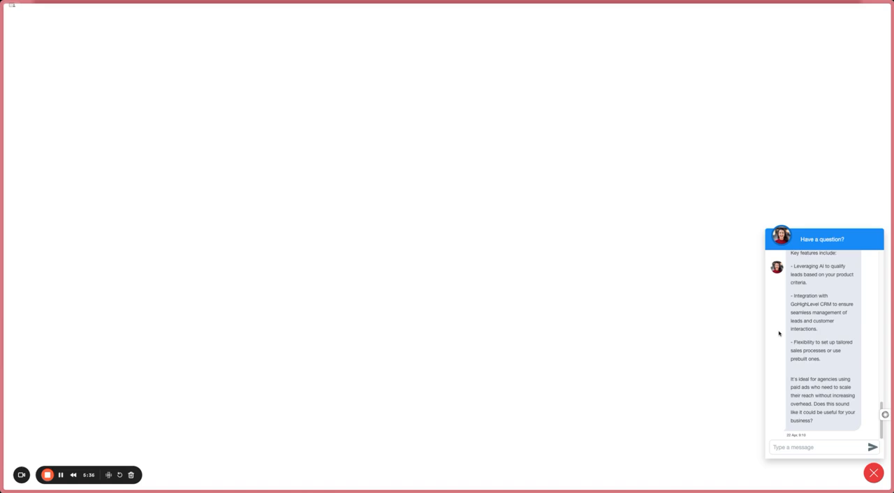
pyautogui.scroll(5, 817, 332)
pyautogui.scroll(1, 818, 336)
pyautogui.scroll(-5, 818, 336)
pyautogui.scroll(5, 846, 340)
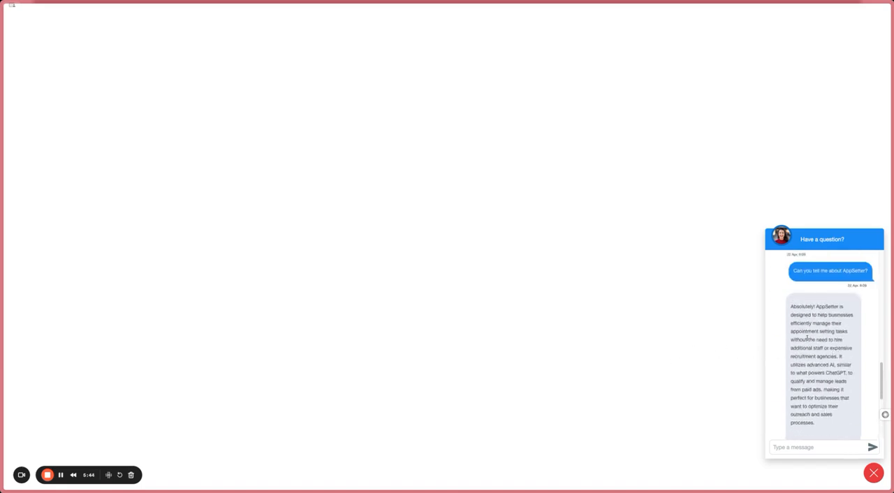
pyautogui.scroll(-5, 823, 344)
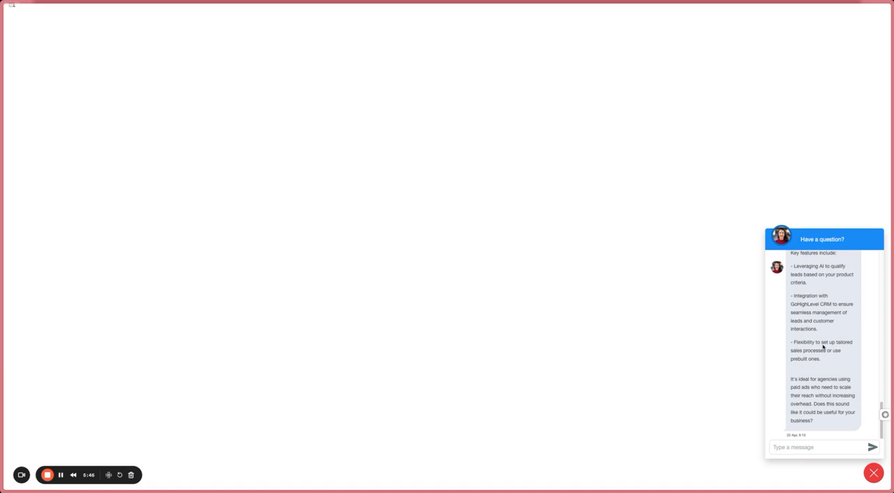